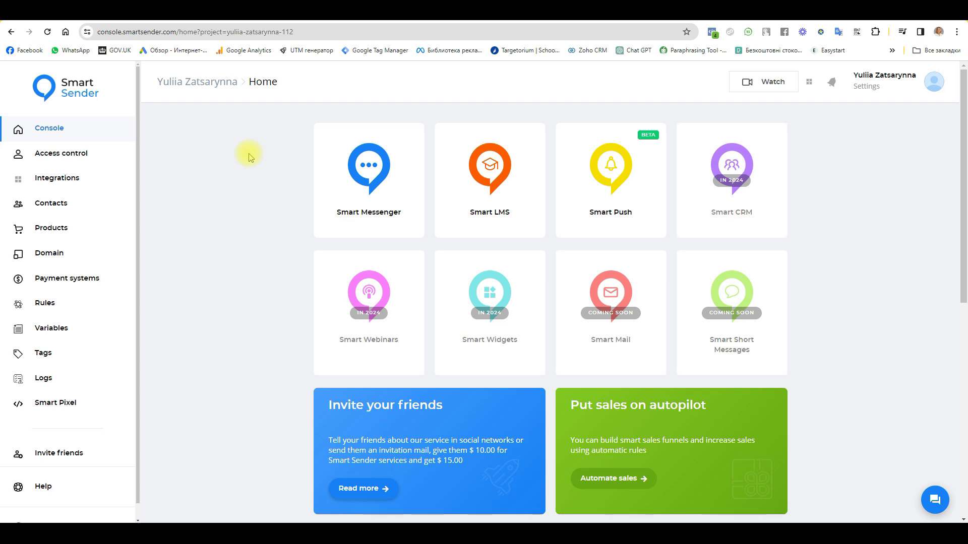
- Create a contact variable named Source with the type String
click(57, 333)
click(376, 84)
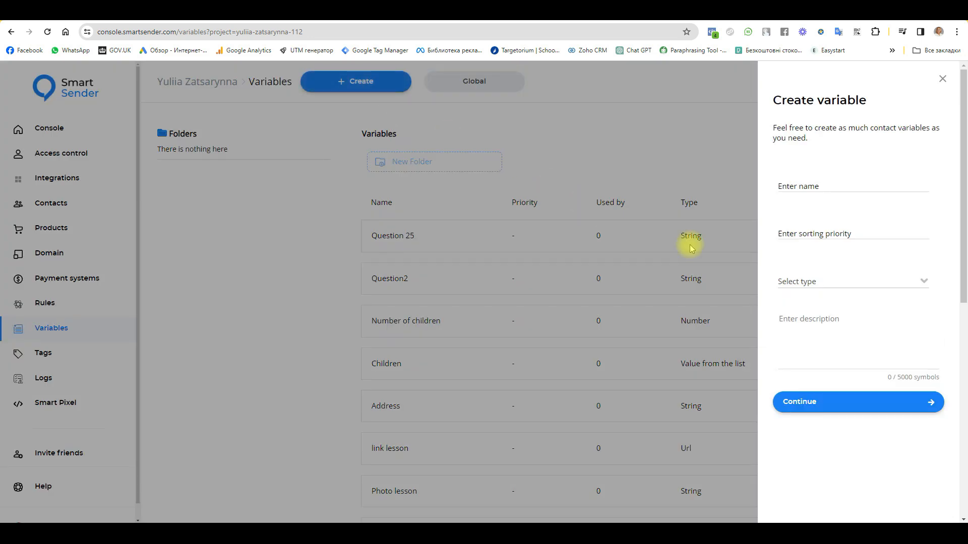
click(841, 190)
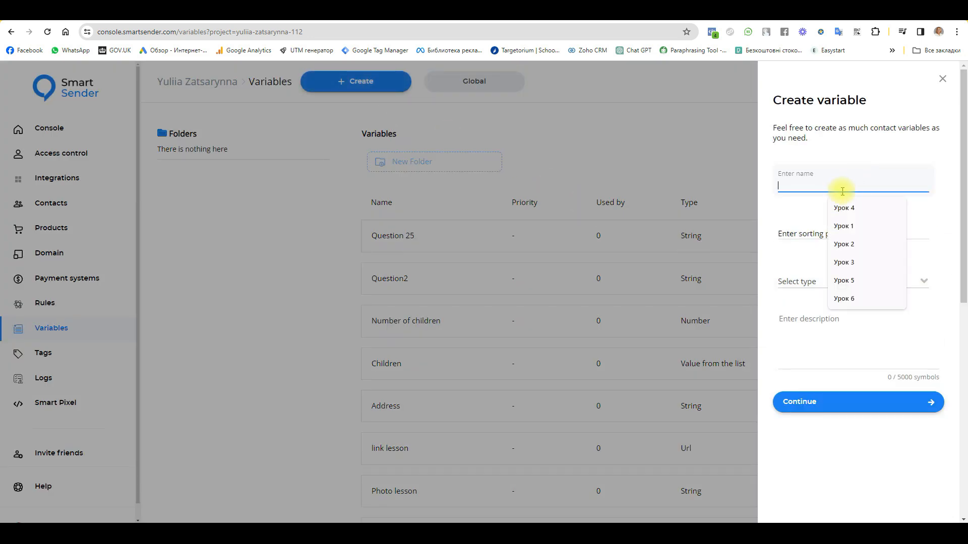
text(Source)
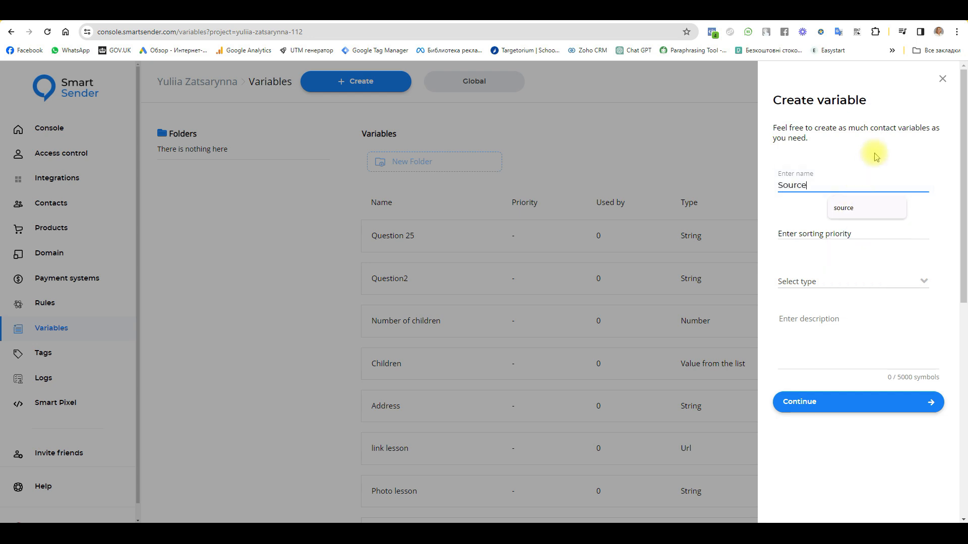
click(889, 281)
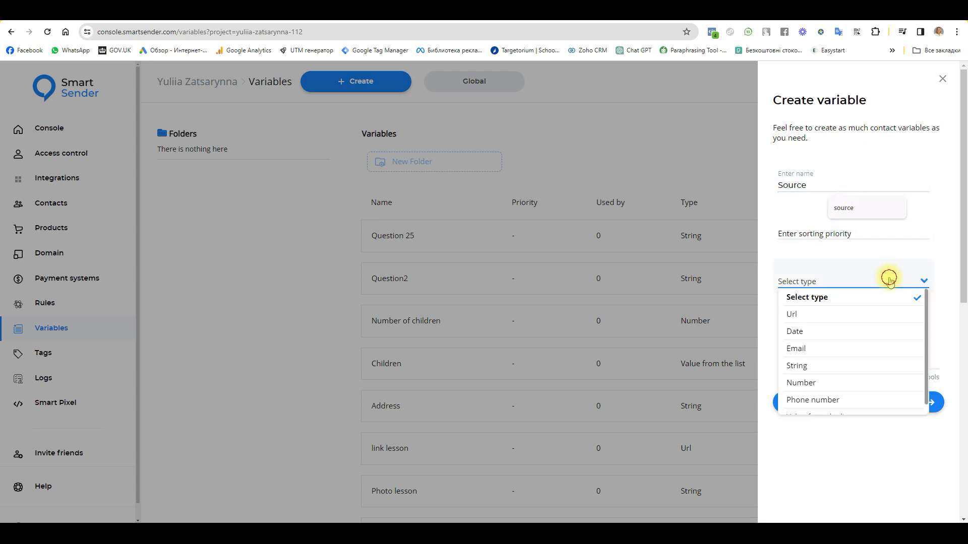
click(798, 366)
click(821, 403)
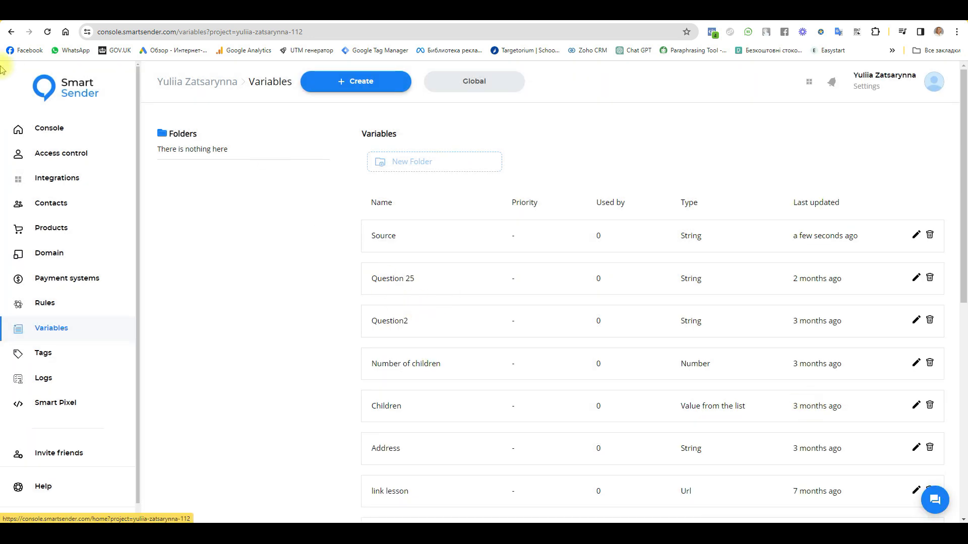
- Open the Arbitrary Links growth tool in Smart Messenger
click(59, 130)
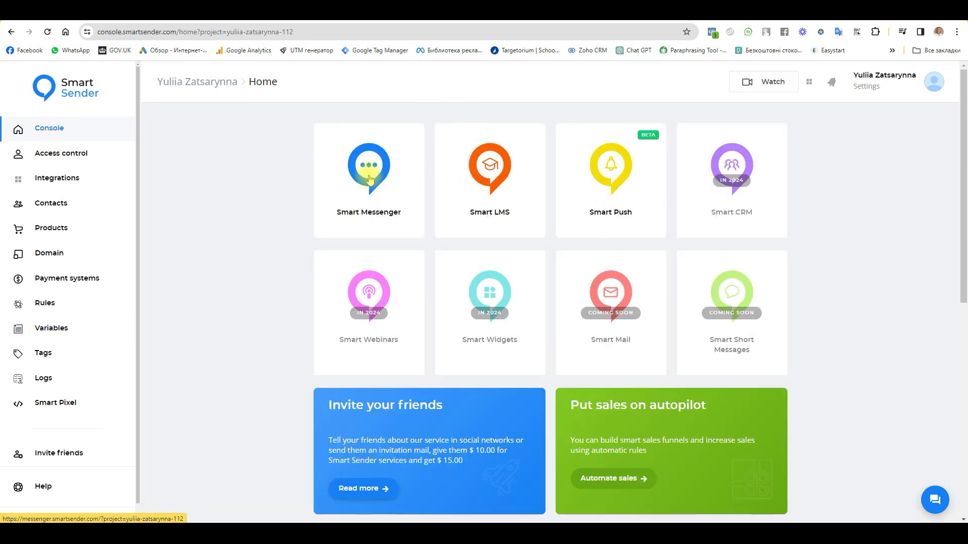
click(369, 168)
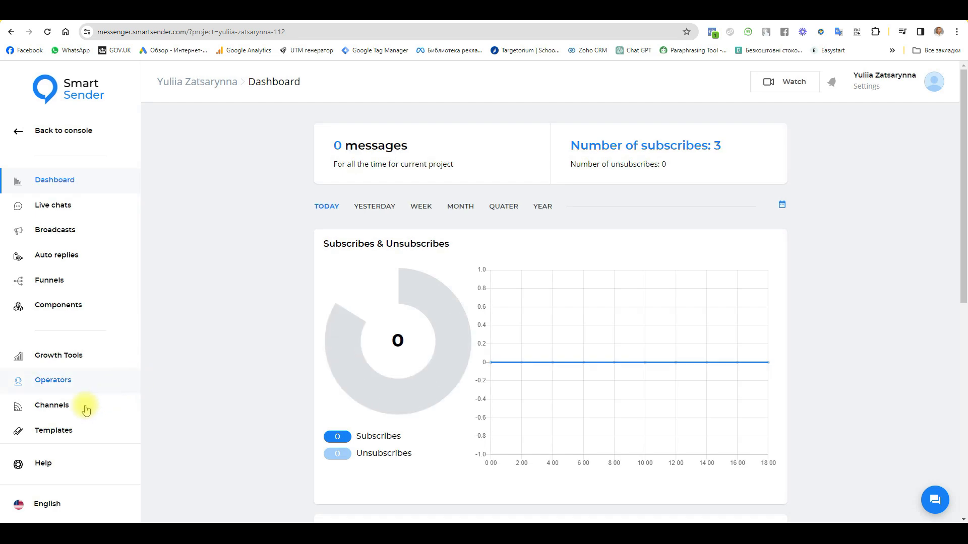
click(59, 355)
scroll(740, 297, down, 9)
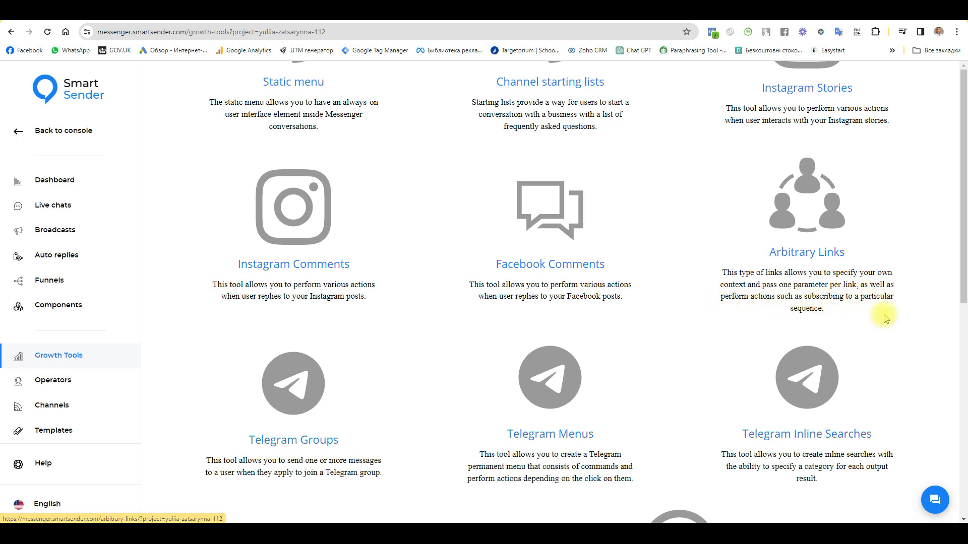
click(813, 253)
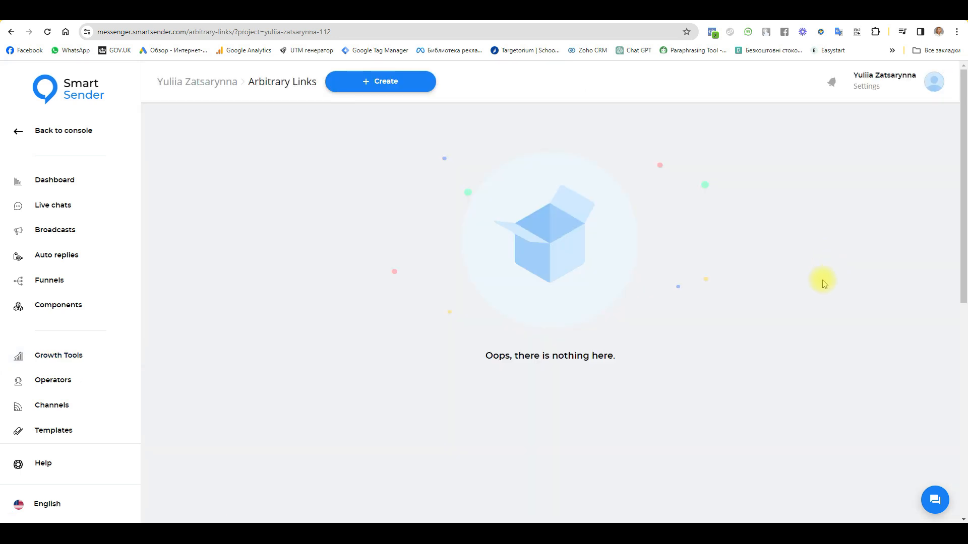
- Try to create an arbitrary link named test with context e-mail, saving its arbitrary parameter in the Source variable
click(396, 86)
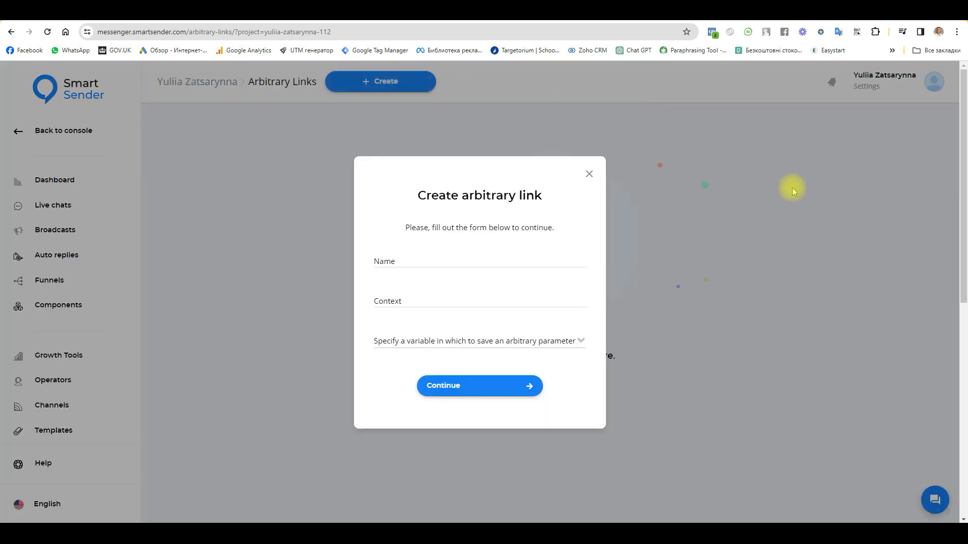
click(423, 260)
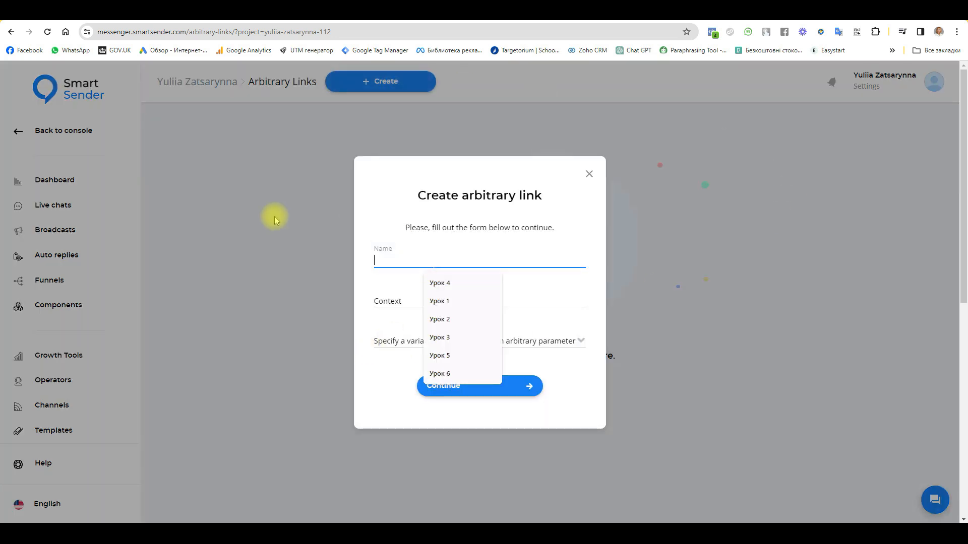
text(test)
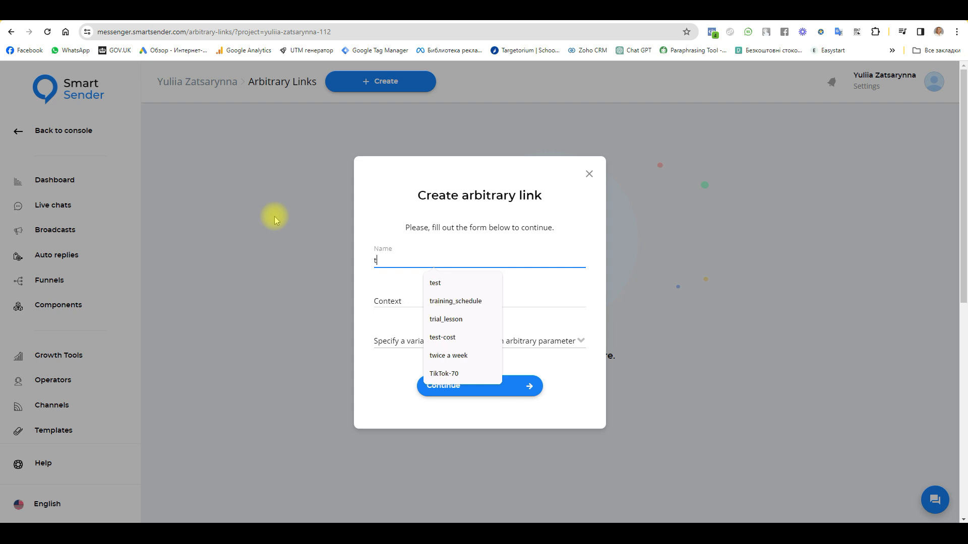
click(403, 301)
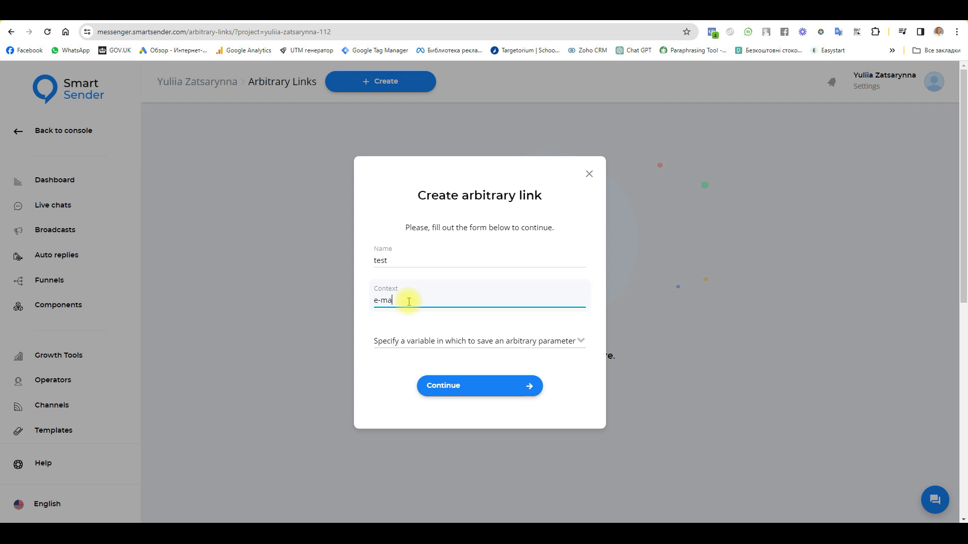
click(416, 342)
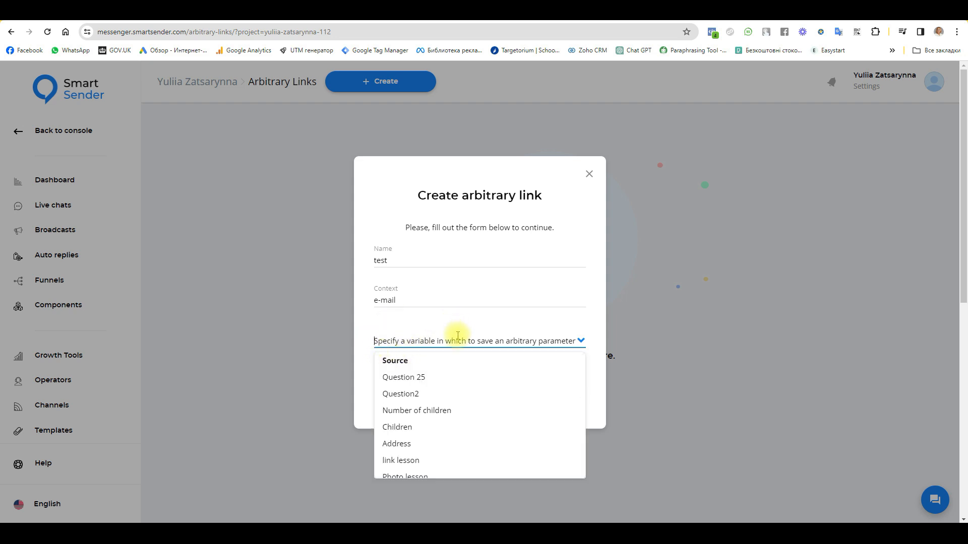
click(395, 362)
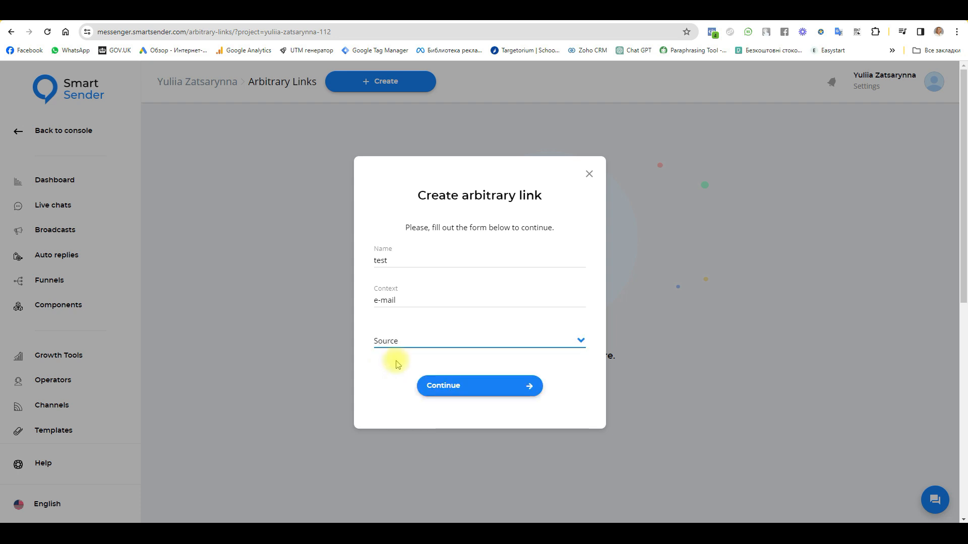
click(476, 386)
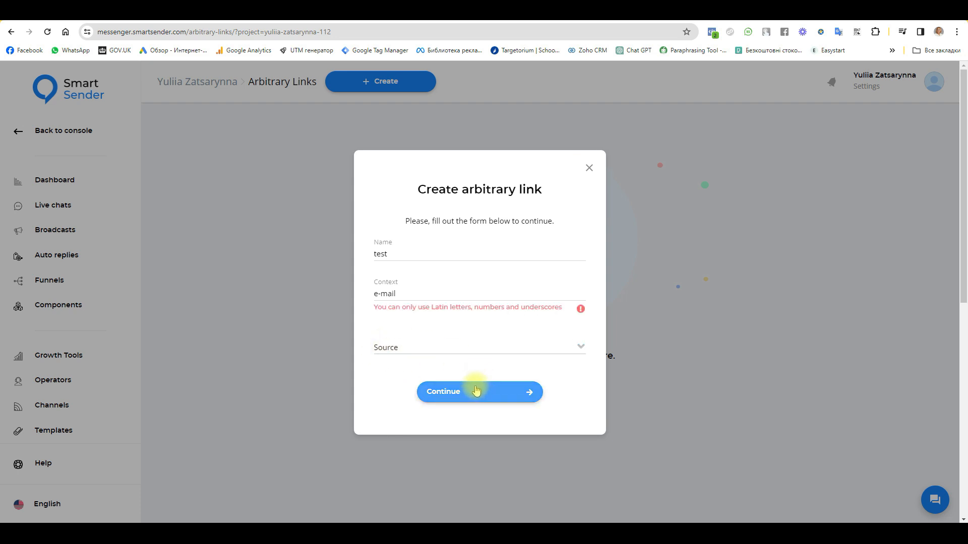
- Change the new link's context to email and create the link
click(381, 293)
key(BackSpace)
click(494, 392)
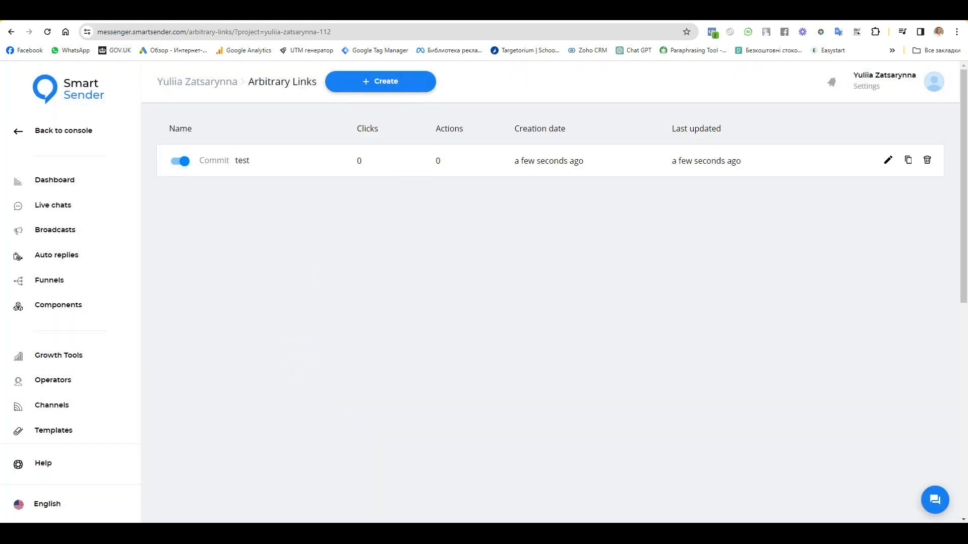
- Add a Subscribe to funnel action for Funnels 1 to the test link
click(244, 161)
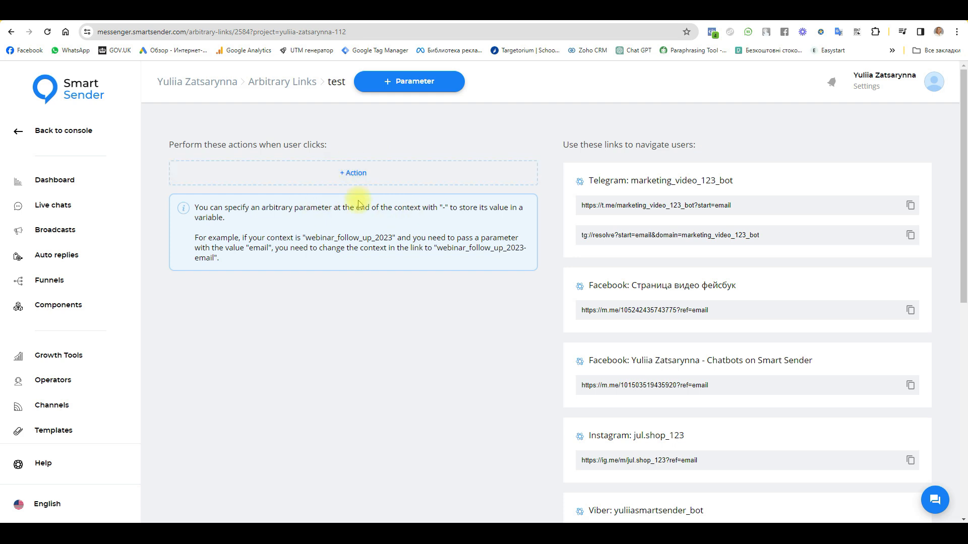
click(364, 175)
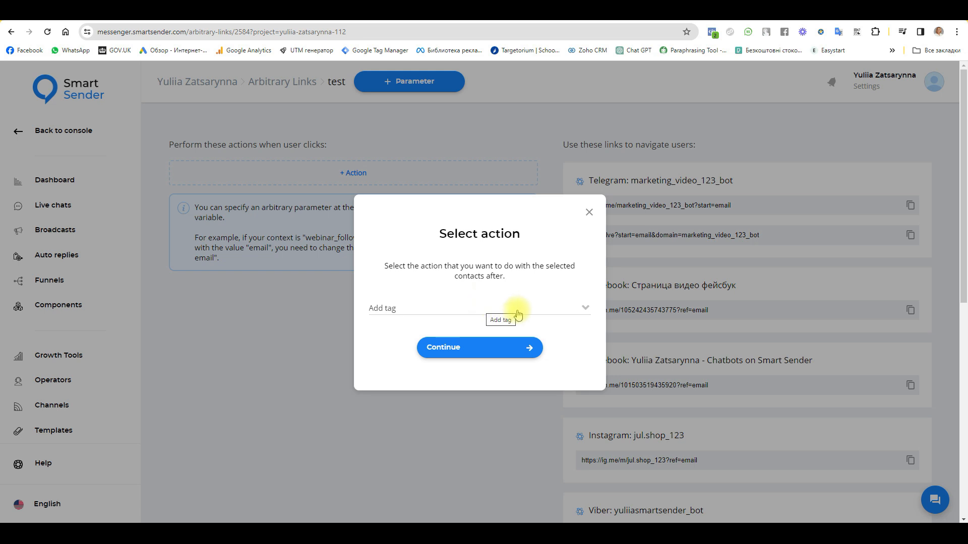
click(518, 315)
scroll(463, 396, down, 1)
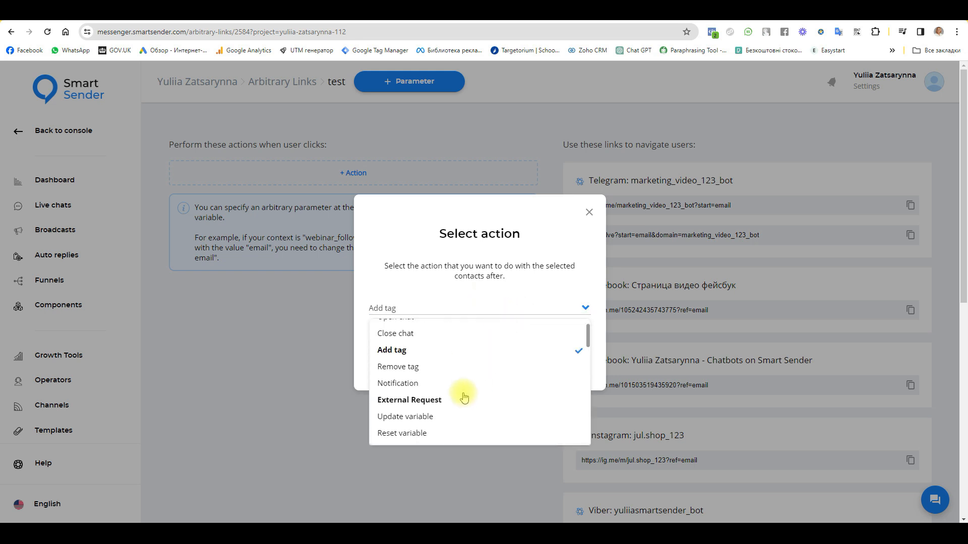
scroll(462, 397, down, 3)
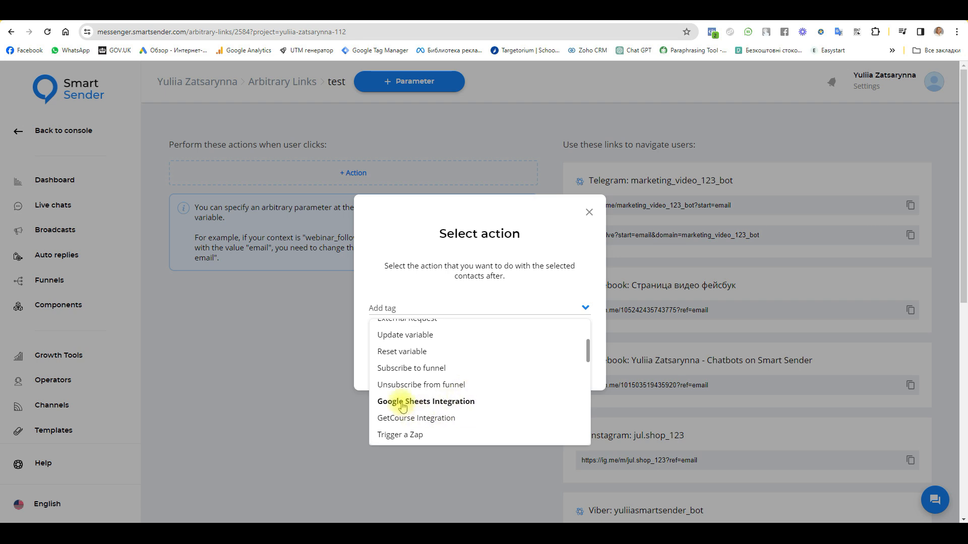
click(408, 367)
click(470, 349)
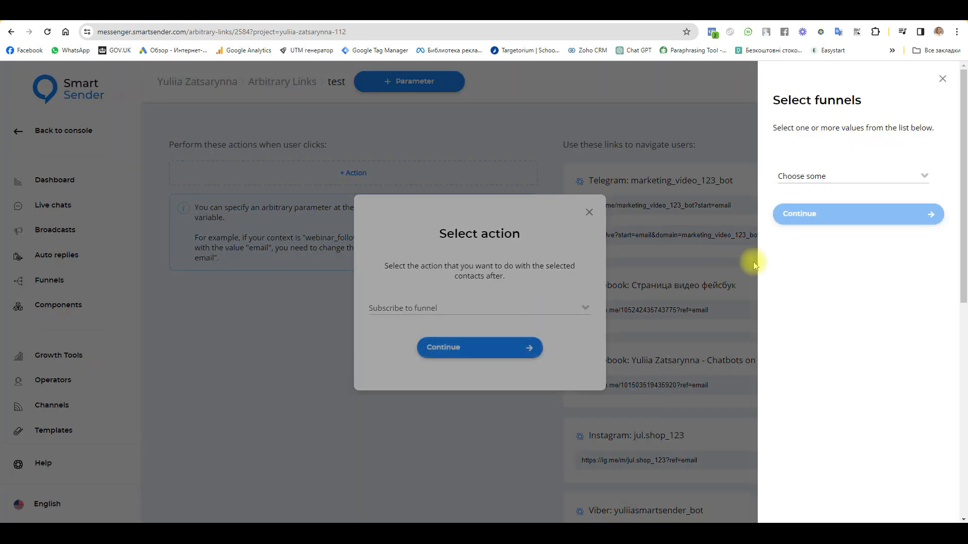
click(887, 174)
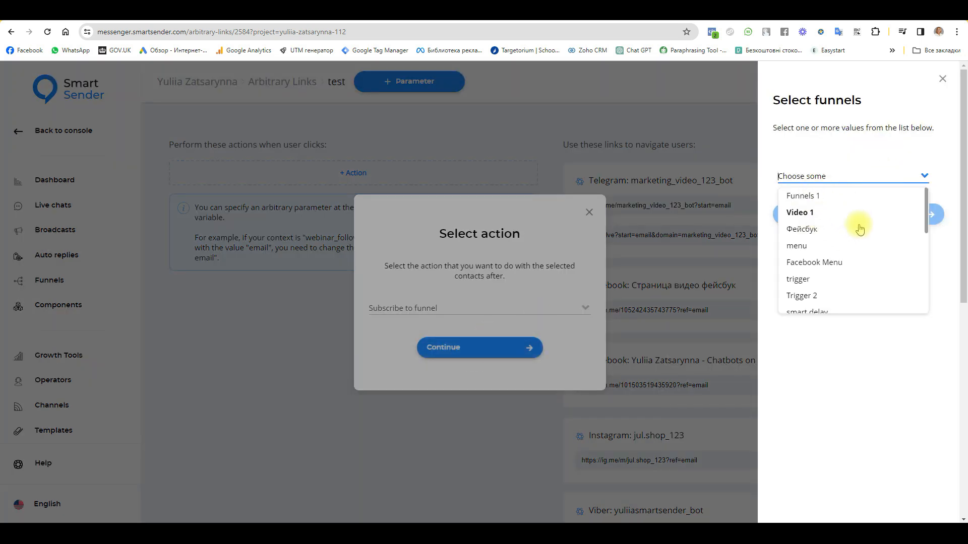
click(810, 198)
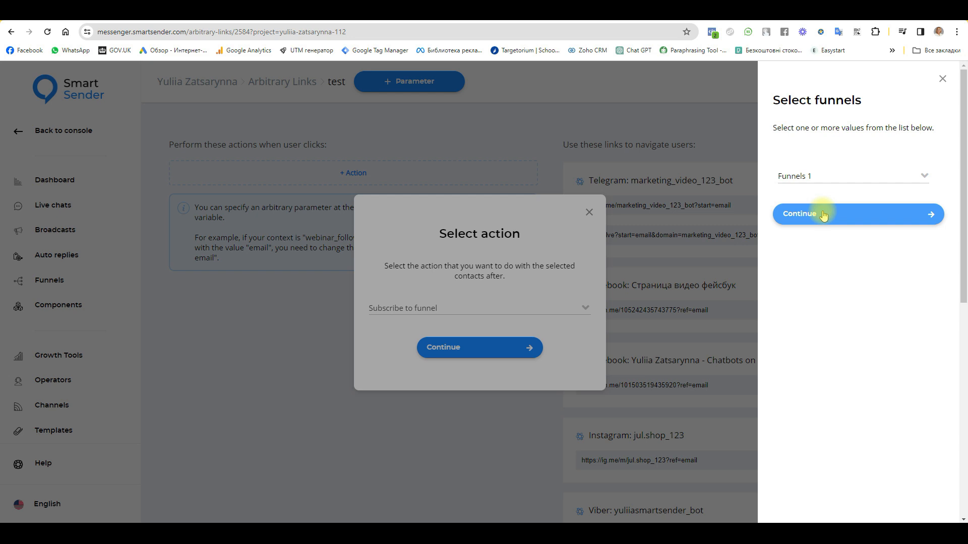
click(823, 214)
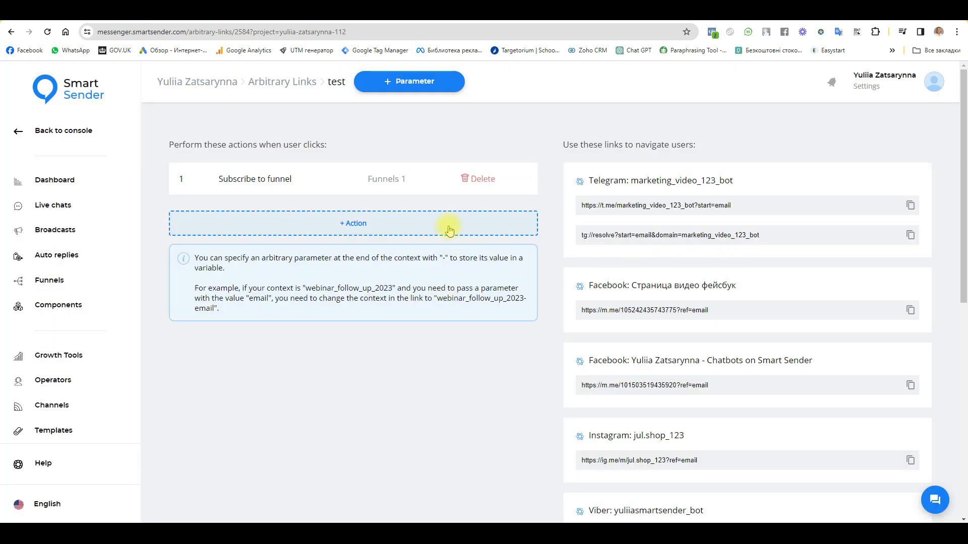
- Set up an Add tag action for the test link and create a new tag named test 30 for it
click(387, 226)
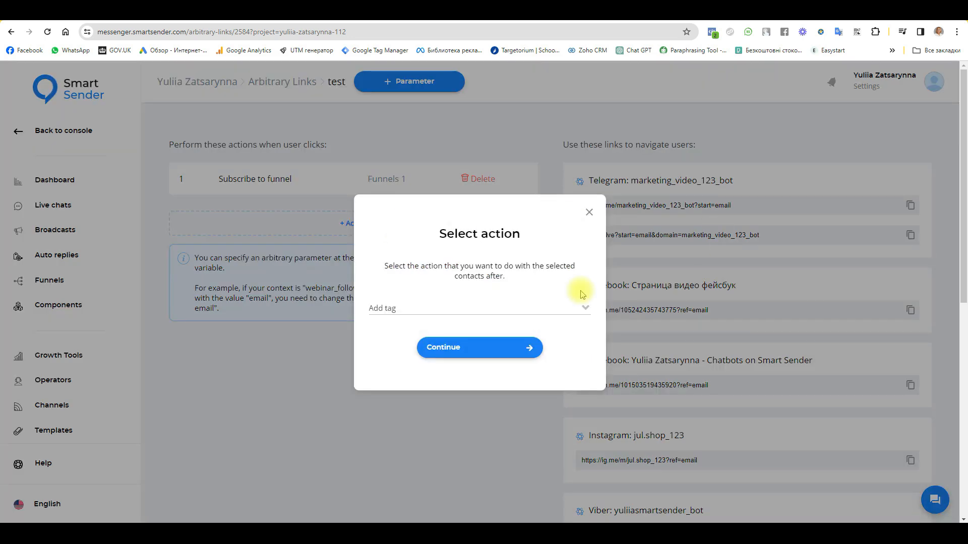
click(389, 309)
click(404, 376)
click(493, 355)
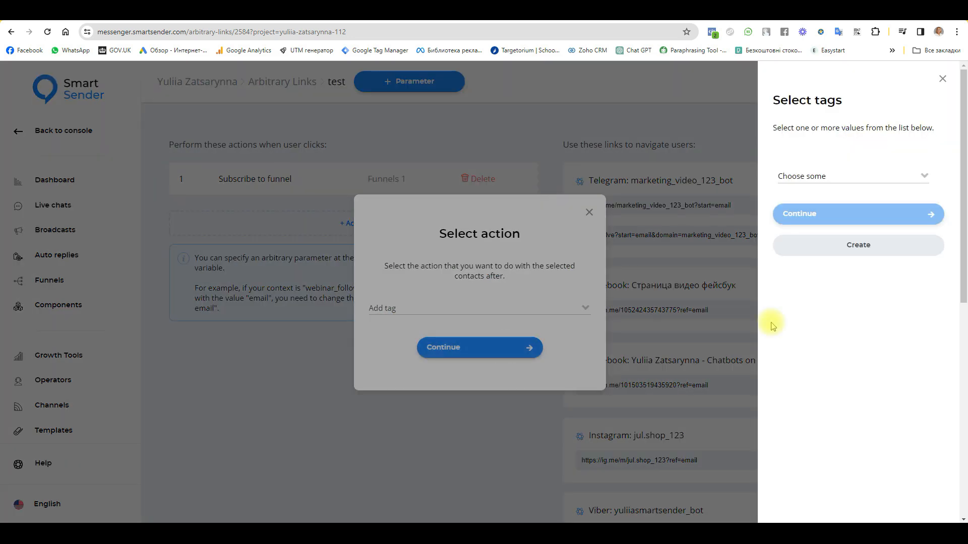
click(827, 244)
click(389, 298)
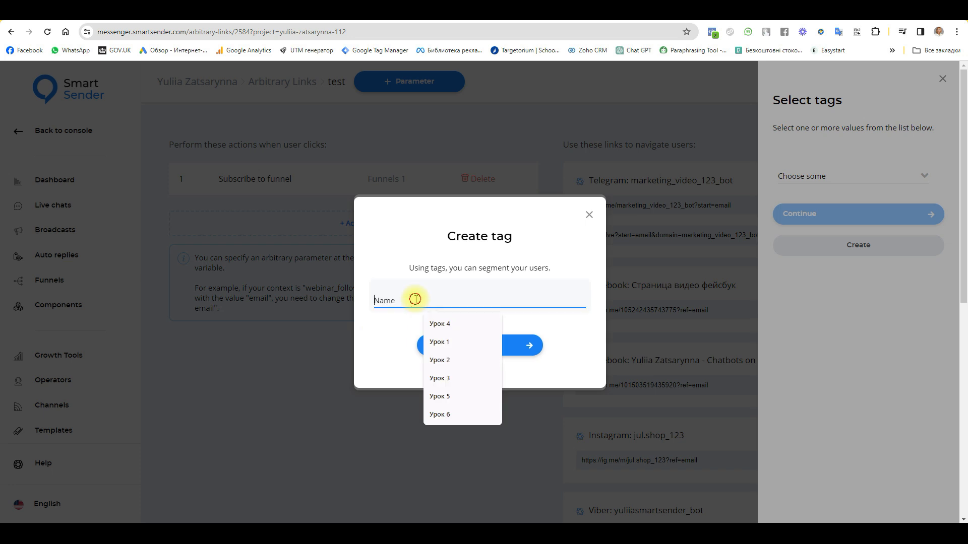
text(te)
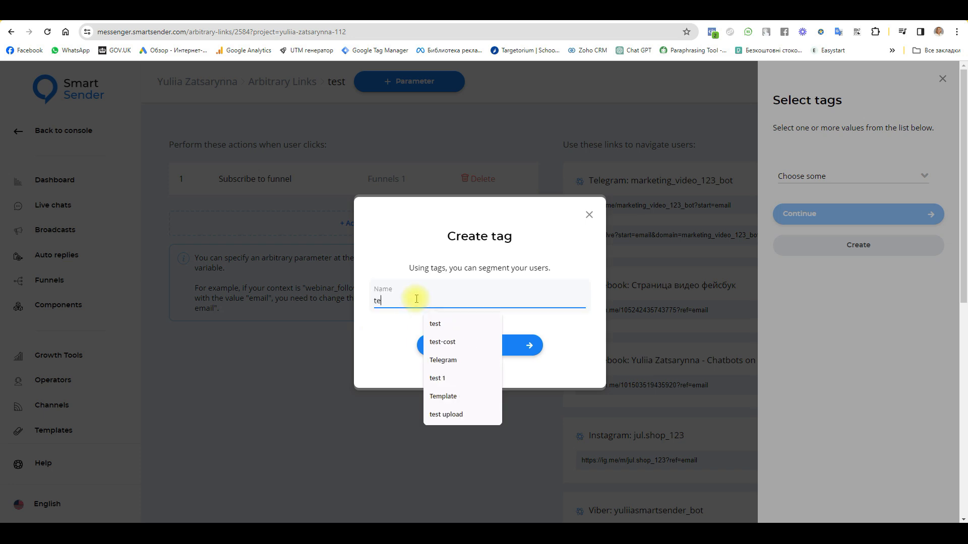
text(st 30)
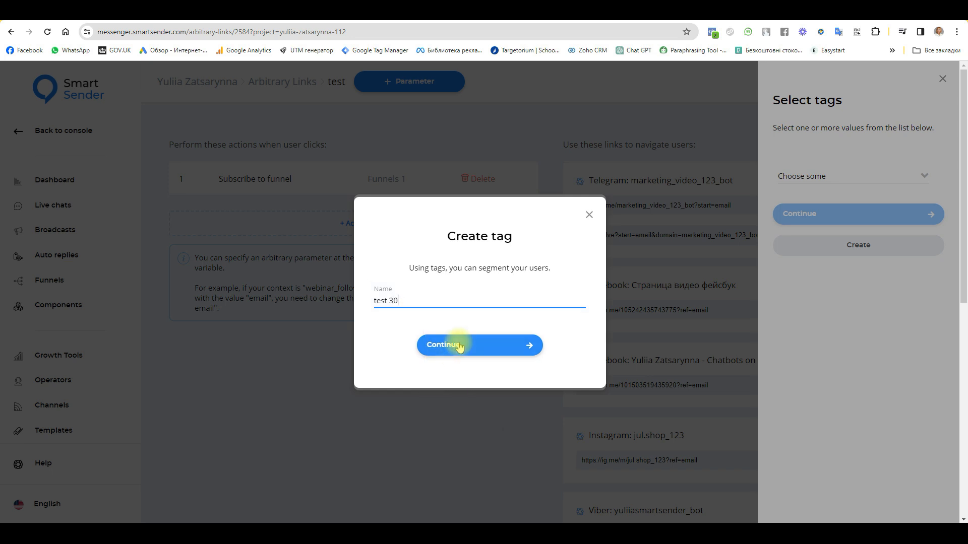
click(428, 345)
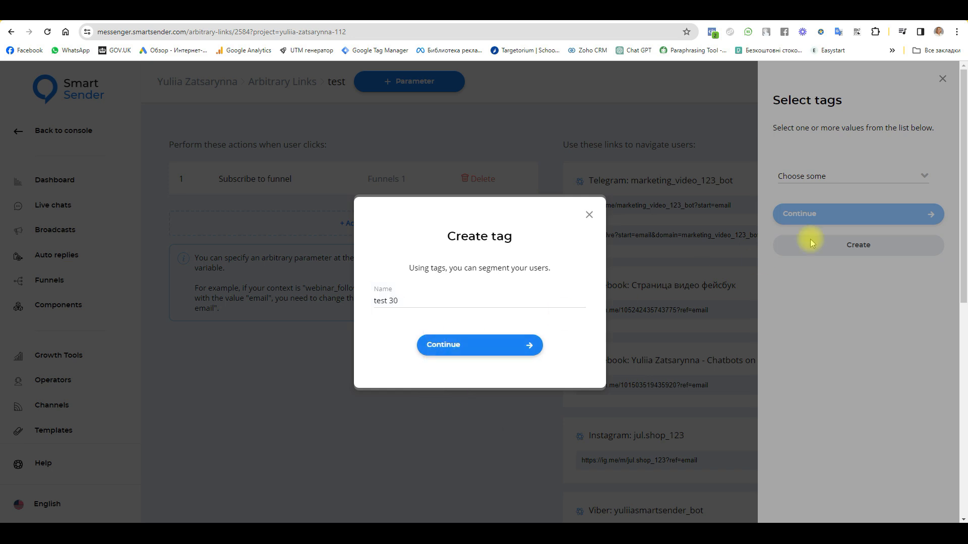
- Select the test 30 tag for the Add tag action and save the action
click(865, 176)
click(817, 196)
click(835, 213)
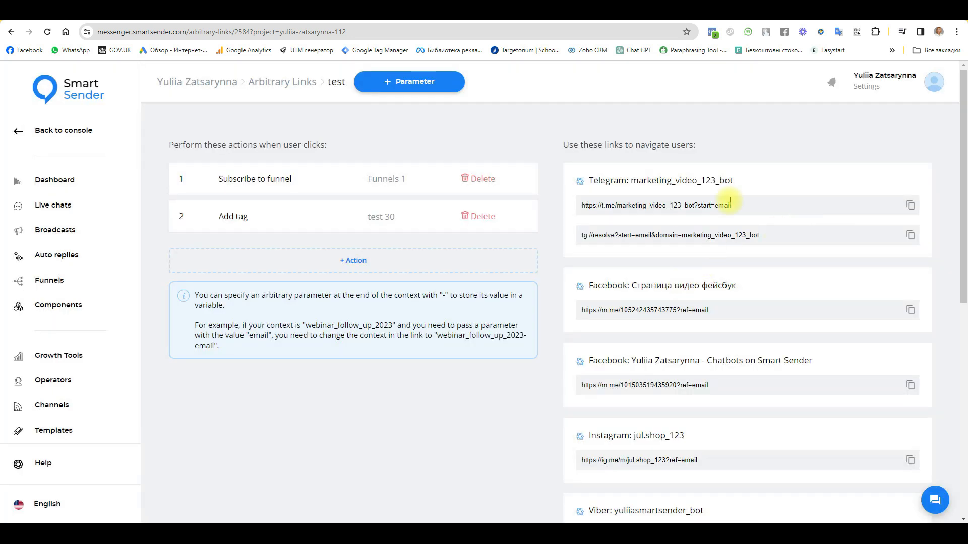
- Add the arbitrary parameter email to the test link's channel URLs
click(432, 86)
click(451, 312)
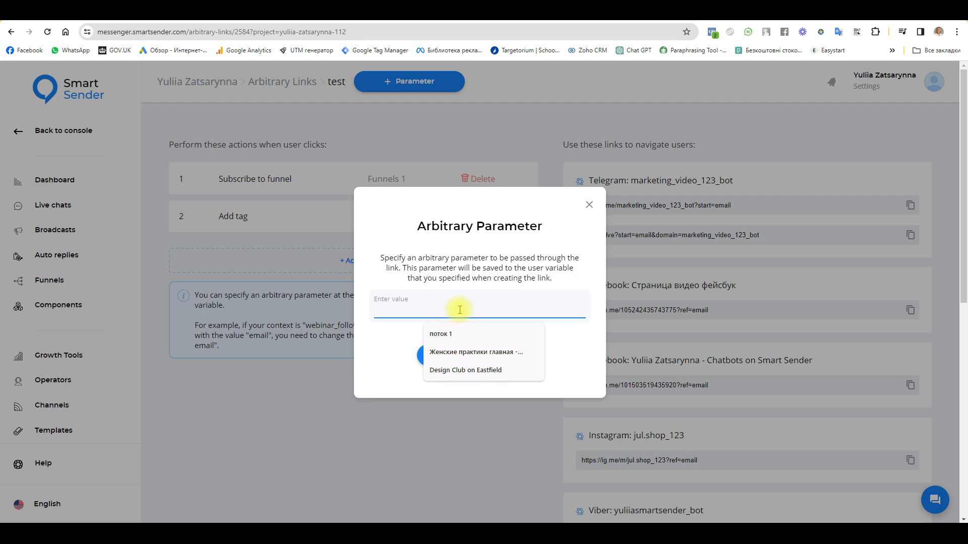
text(em)
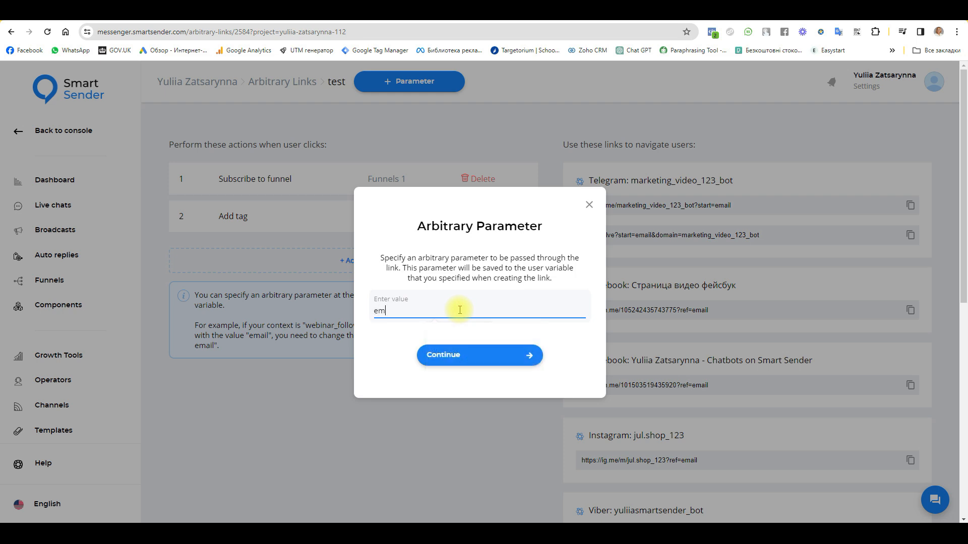
text(il)
click(464, 357)
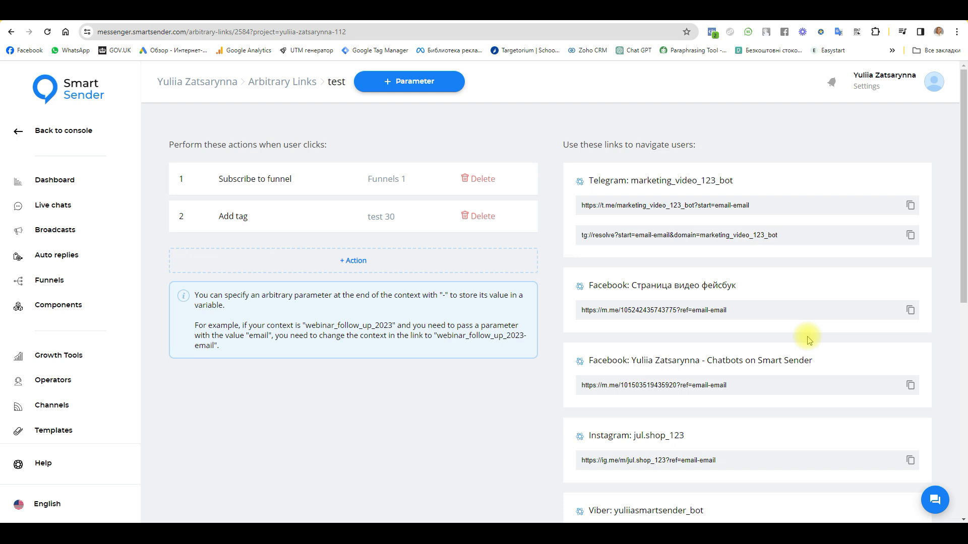
- Copy the test link's first Telegram URL, open it in a new browser tab and start the marketing video bot in Telegram
click(910, 206)
key(ctrl+c)
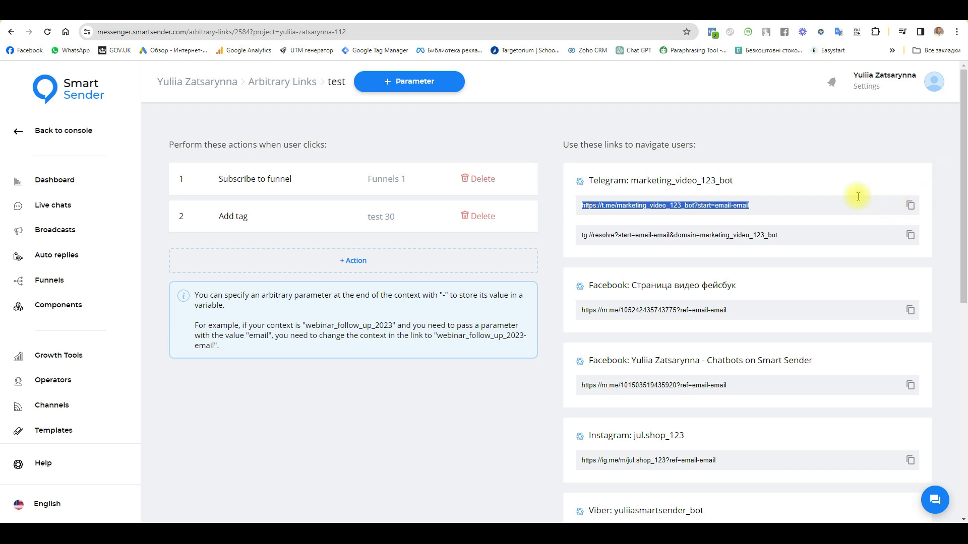
key(ctrl+t)
key(ctrl+v)
key(Return)
click(524, 126)
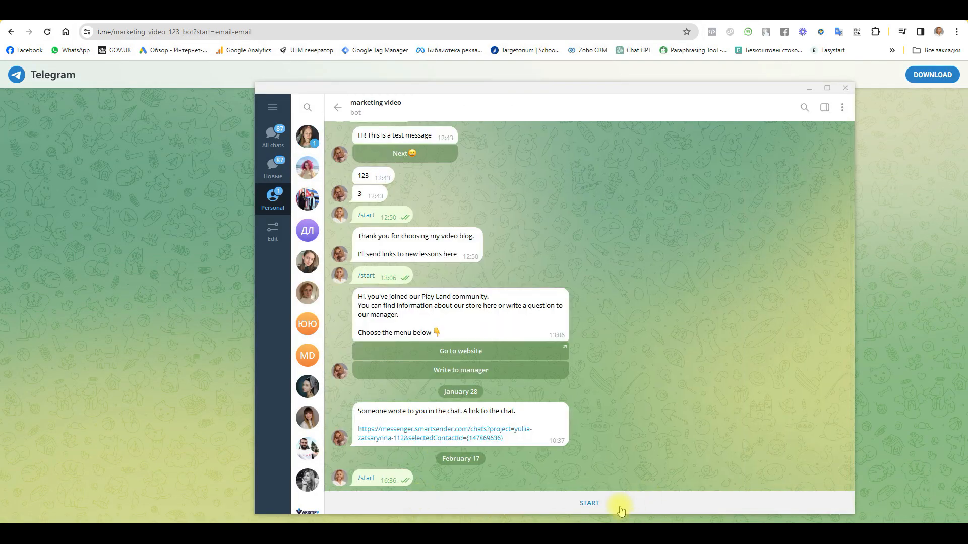
click(587, 503)
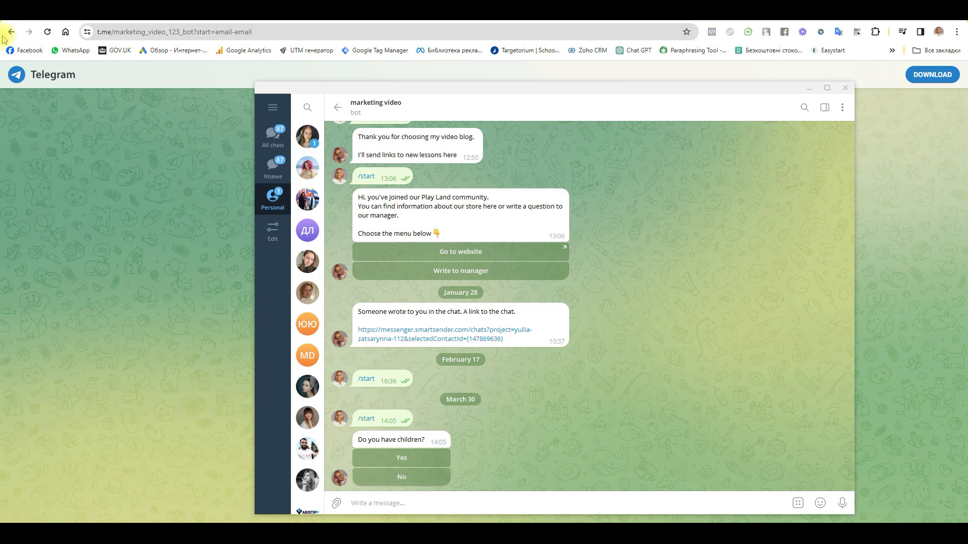
- Switch back to Smart Sender and open the most recent conversation in the live chats
click(46, 14)
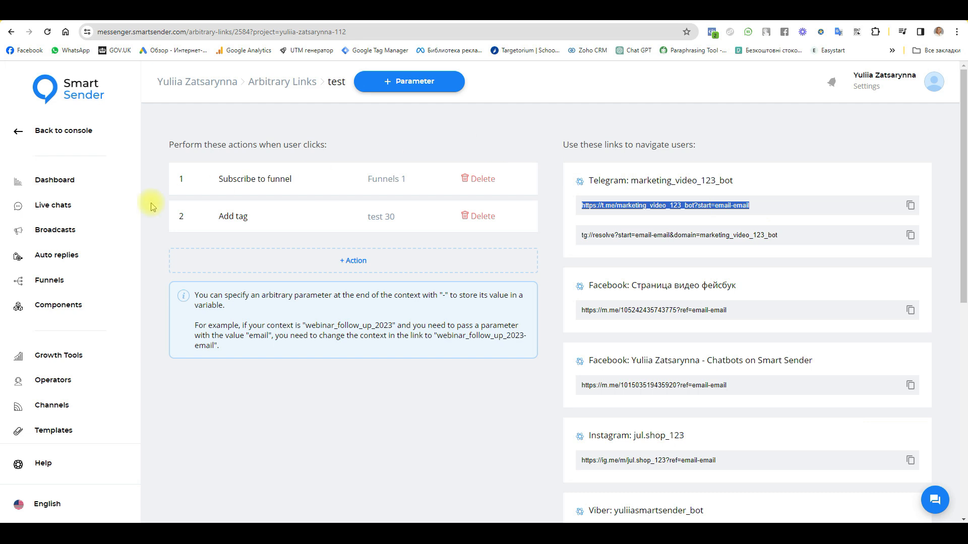
click(64, 205)
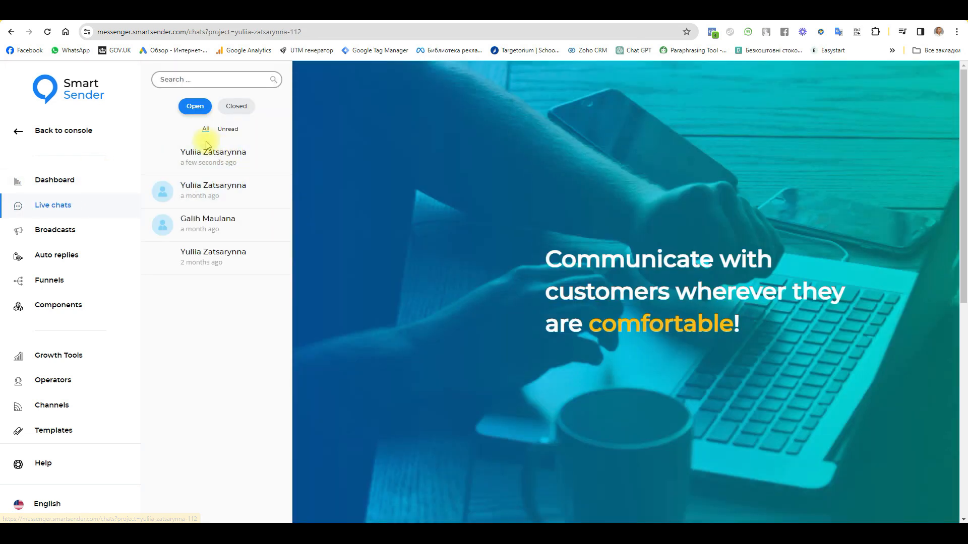
click(218, 159)
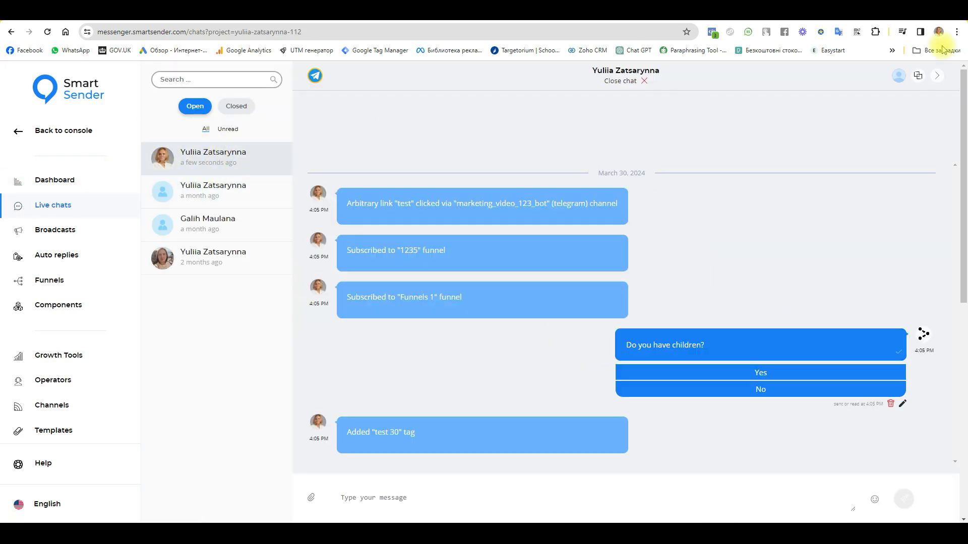
- Open the contact's details and examine the tags, funnels and the Source variable's value
click(939, 77)
scroll(838, 329, down, 6)
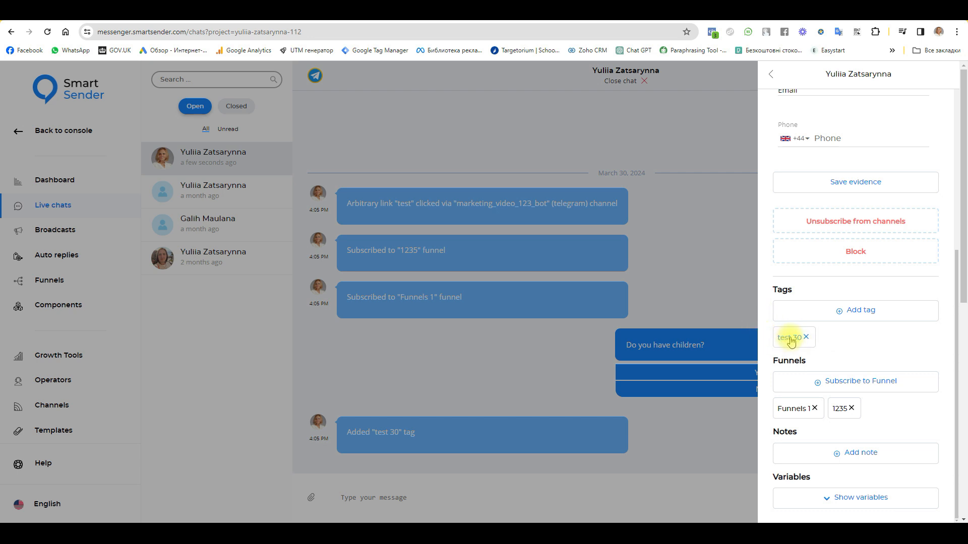
scroll(857, 365, down, 1)
click(849, 499)
scroll(864, 401, down, 4)
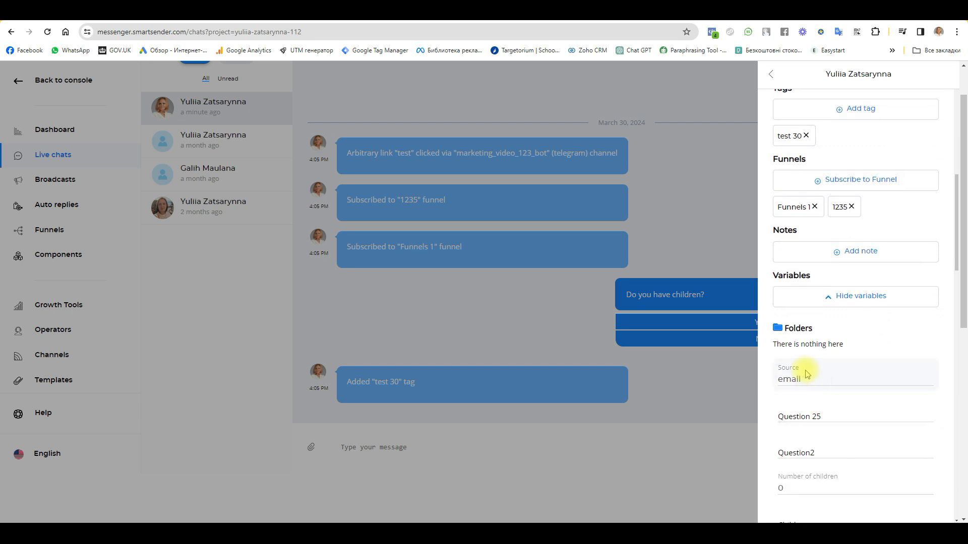
drag(816, 383, 765, 378)
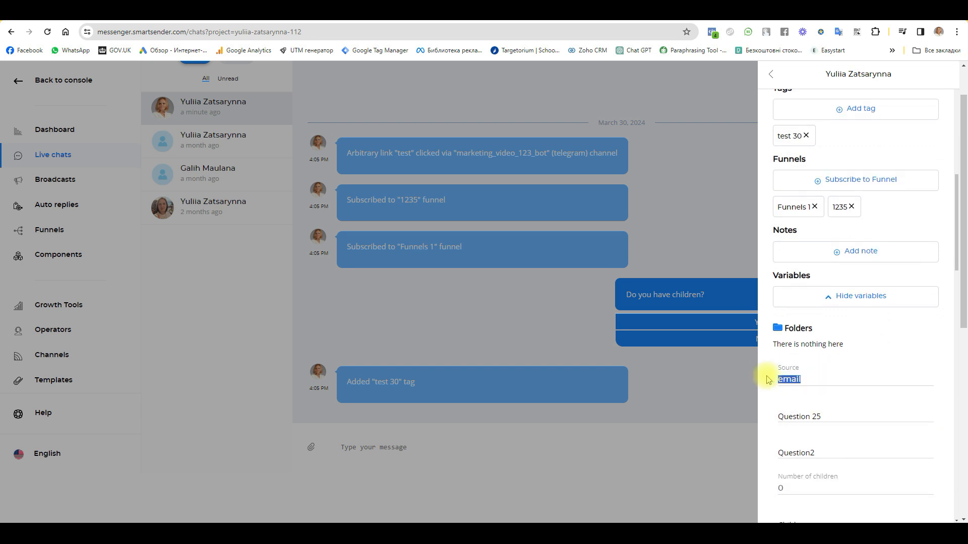